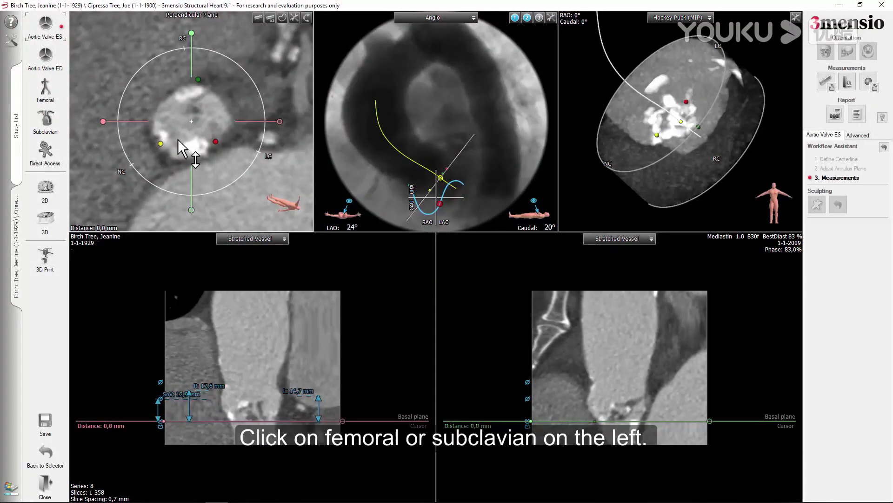
Start the Femoral workflow and segment the aorta, iliac and femoral arteries from the volume rendering
left_click(50, 100)
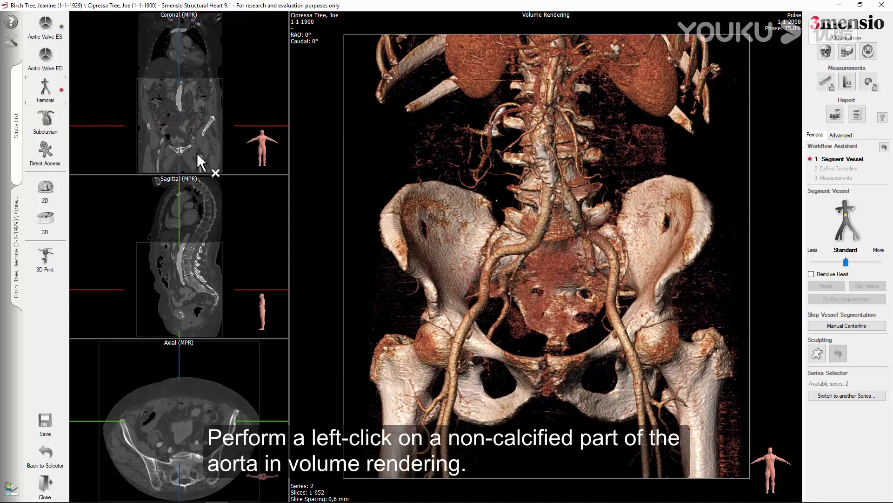
left_click(542, 141)
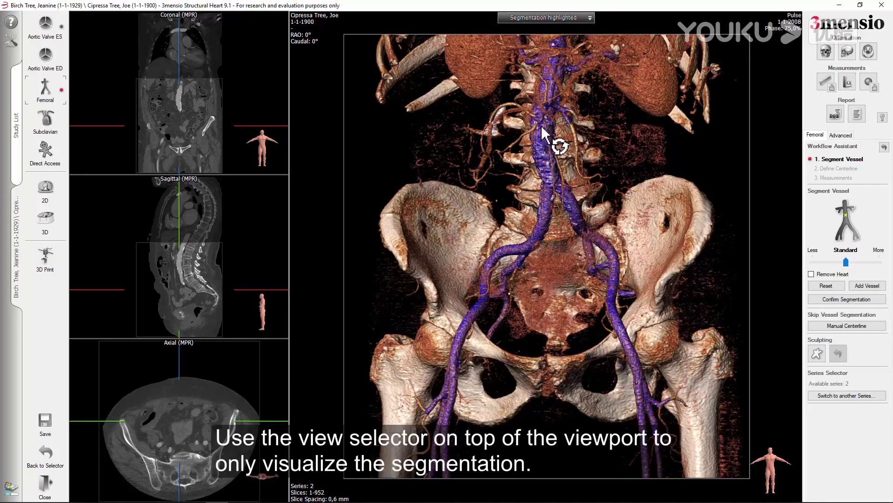
Display Segmentation only, set the segmentation slider to More, and add the femoral branch
left_click(548, 19)
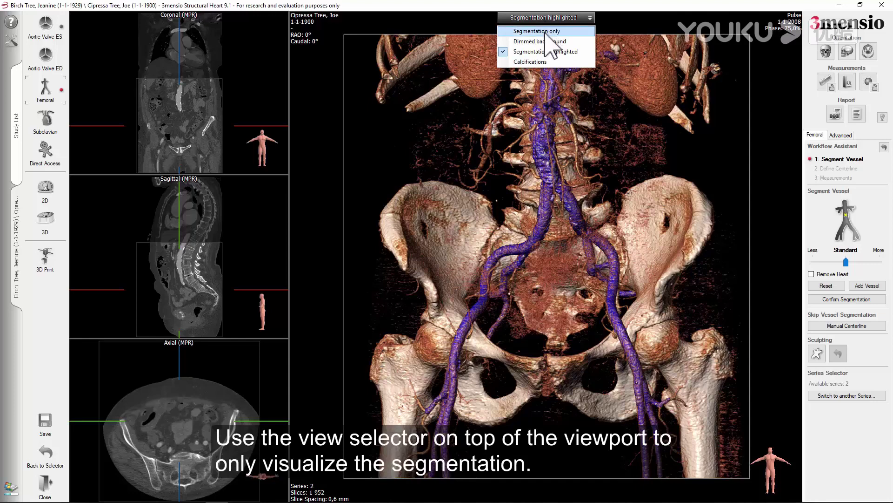
left_click(546, 32)
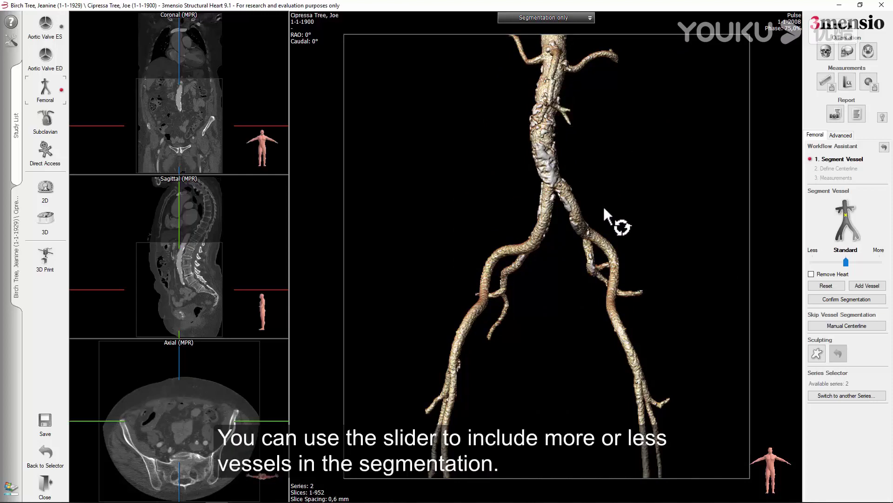
left_click_drag(846, 262, 877, 262)
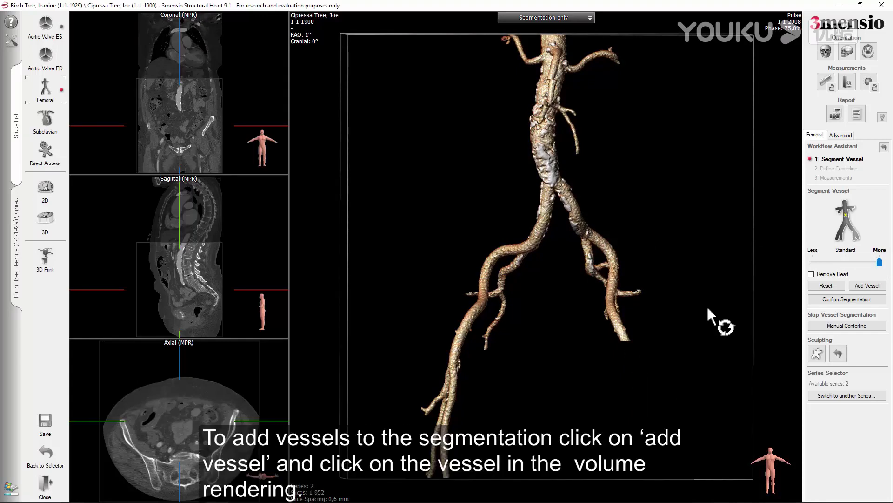
left_click(863, 286)
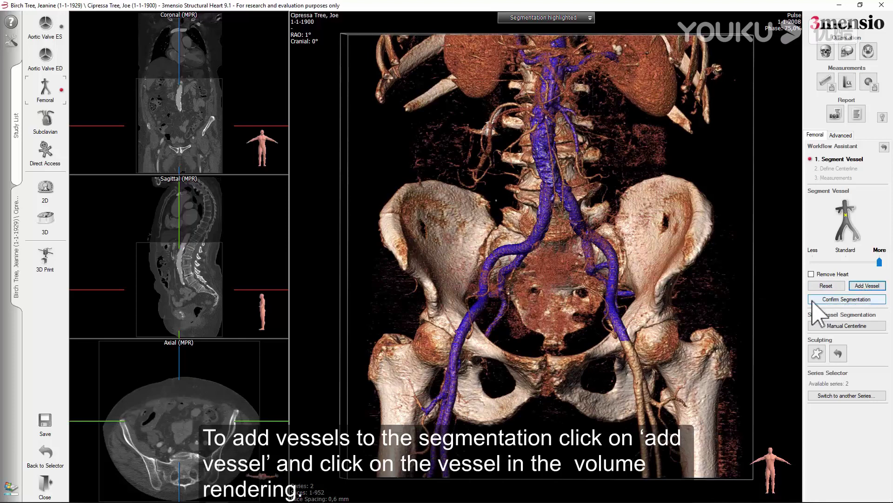
left_click(639, 375)
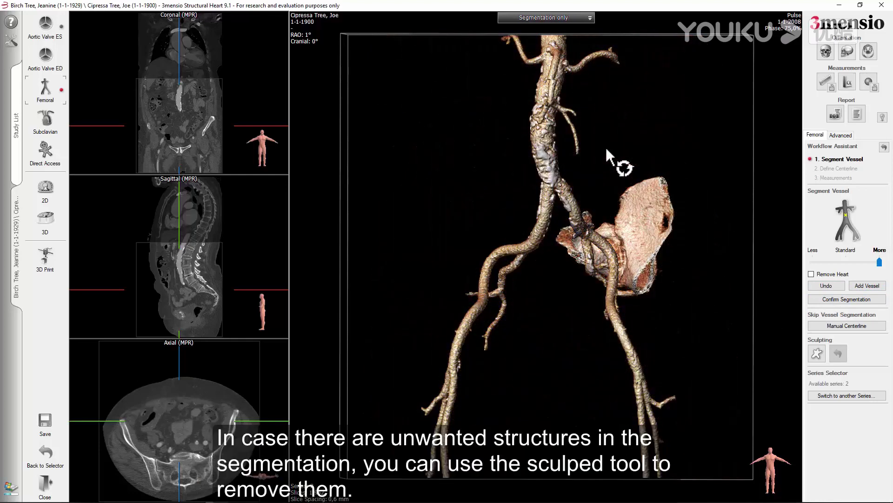
Sculpt the bone fragment beside the iliac arteries out of the segmentation, then restore the anterior view
left_click_drag(697, 272, 452, 271)
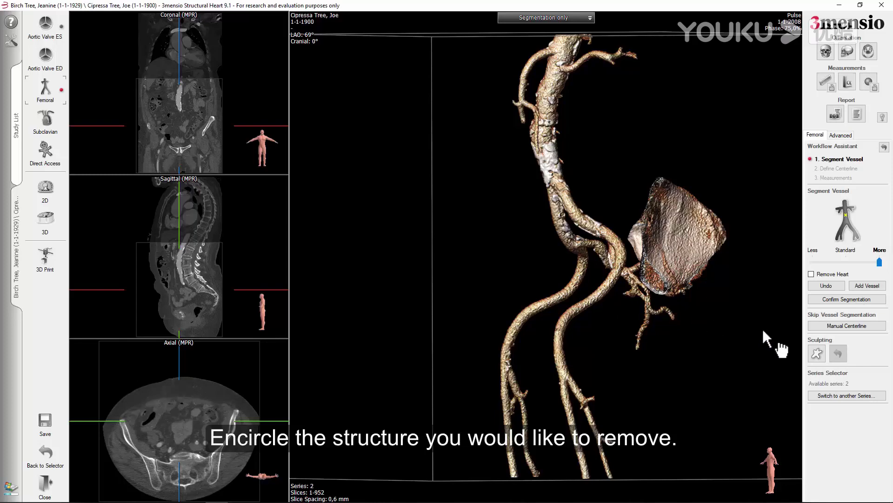
left_click(817, 353)
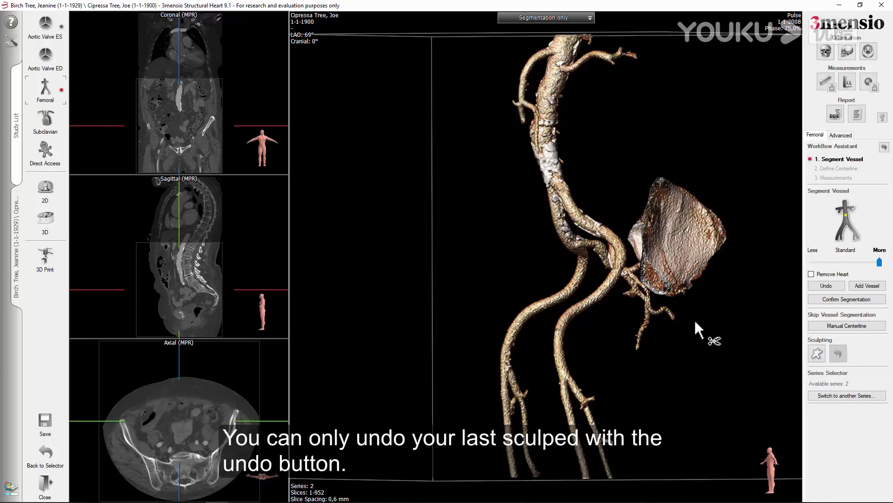
mouse_move(755, 216)
left_mouse_down()
mouse_move(707, 176)
mouse_move(644, 169)
mouse_move(628, 192)
mouse_move(624, 224)
mouse_move(651, 300)
left_mouse_up()
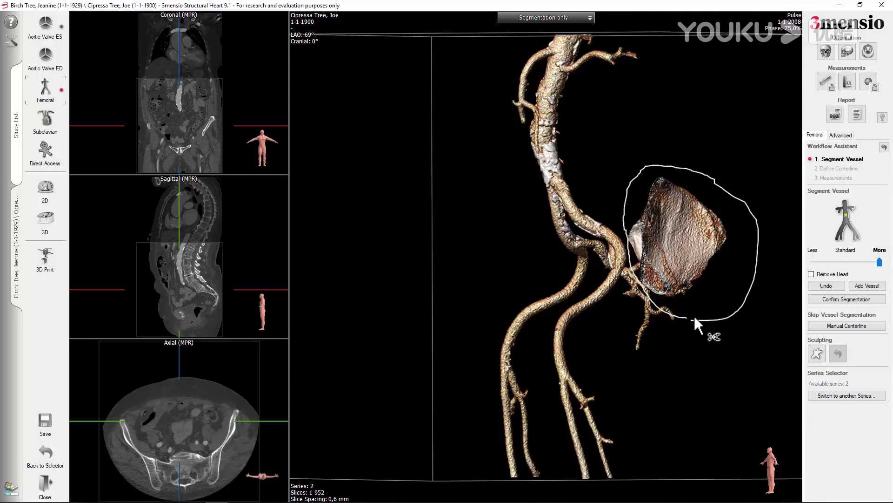
left_click_drag(702, 315, 702, 314)
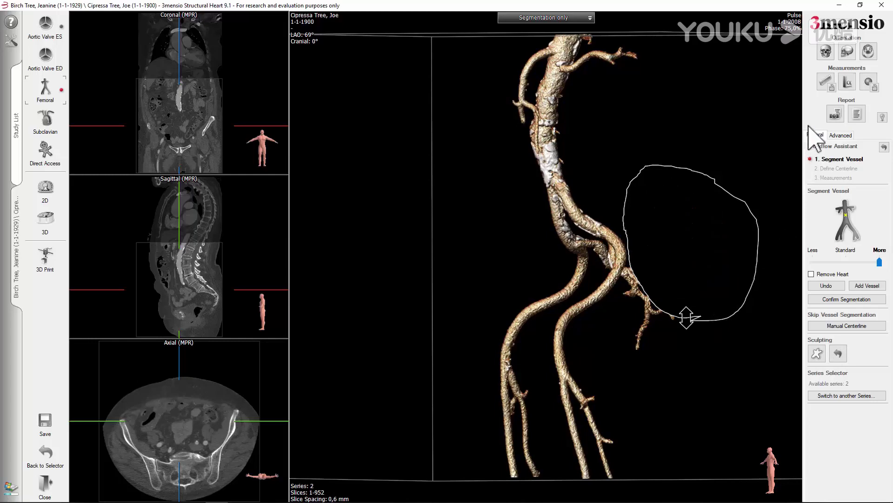
left_click(826, 51)
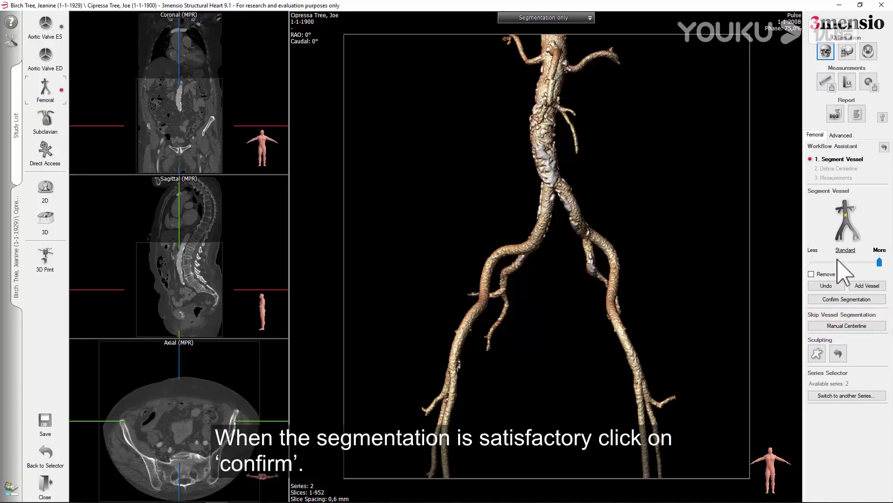
Confirm the segmentation and place centerline landmarks at the aortic top and both femoral arteries
left_click(843, 301)
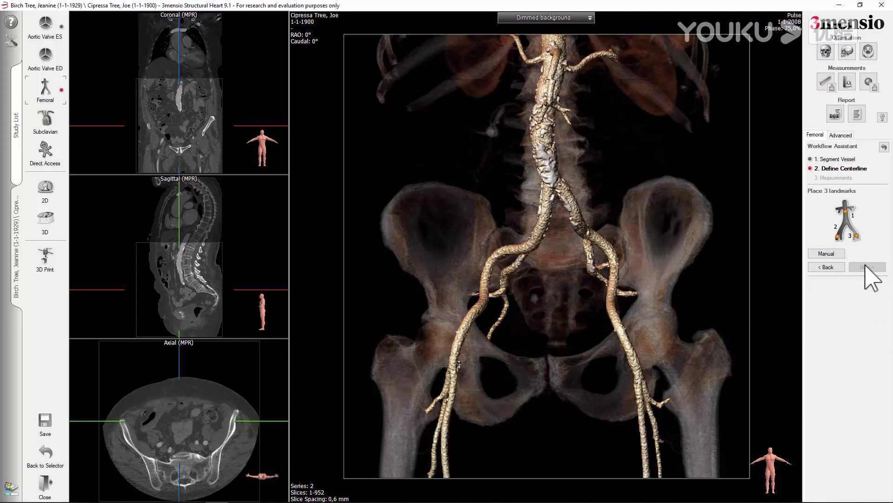
left_click(554, 42)
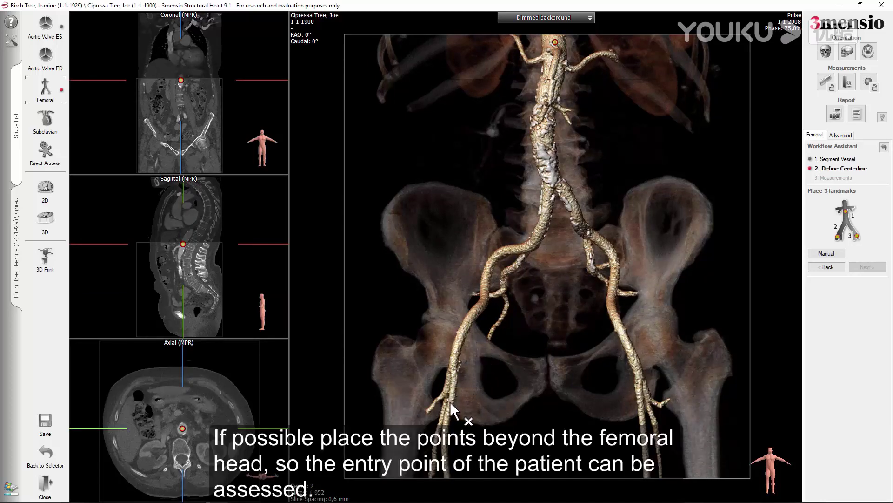
left_click(454, 387)
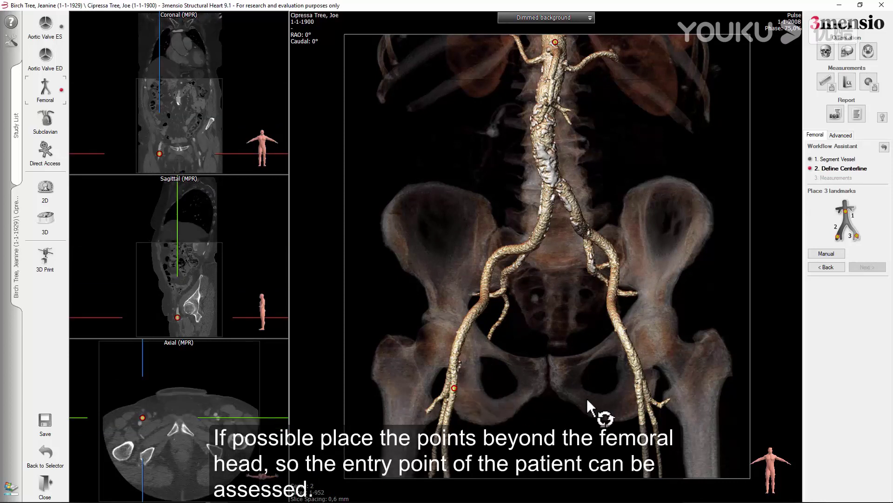
left_click(639, 391)
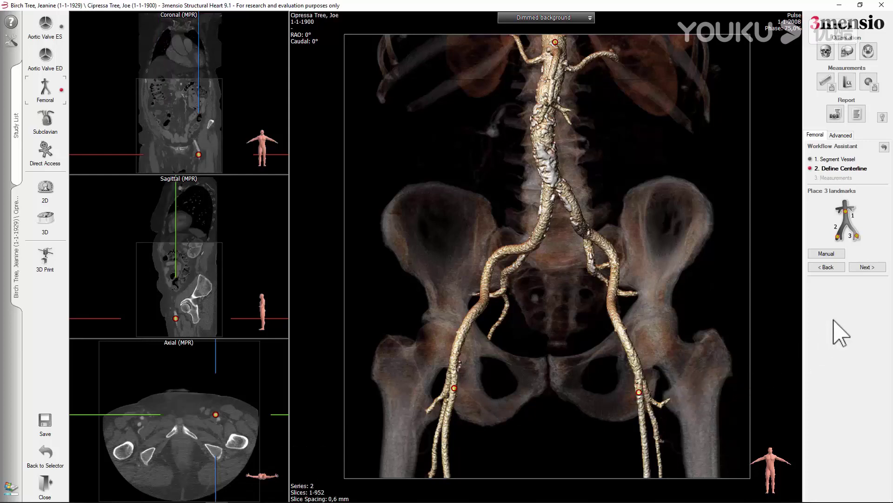
left_click(862, 267)
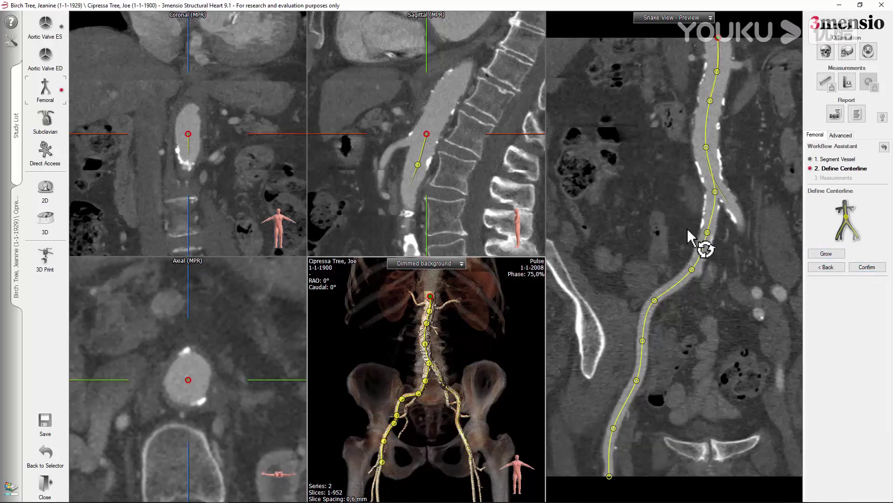
Rotate the Snake View and add a control point on the lower abdominal aortic centerline
left_click_drag(698, 243, 642, 243)
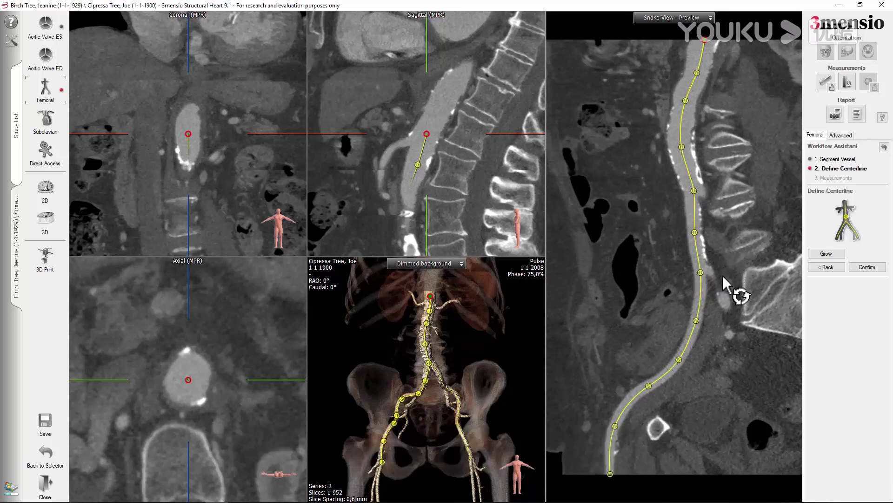
left_click(706, 302)
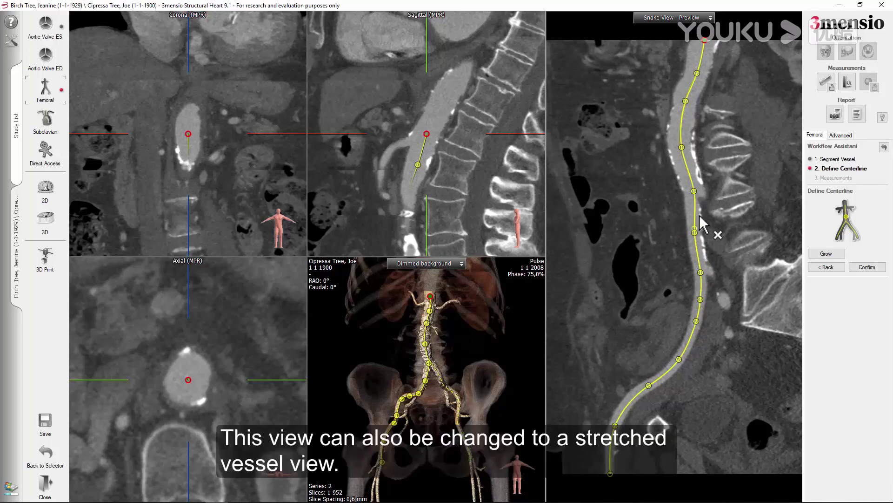
Switch to the straightened vessel view and recentre the first right iliac control points in the lumen
left_click(685, 19)
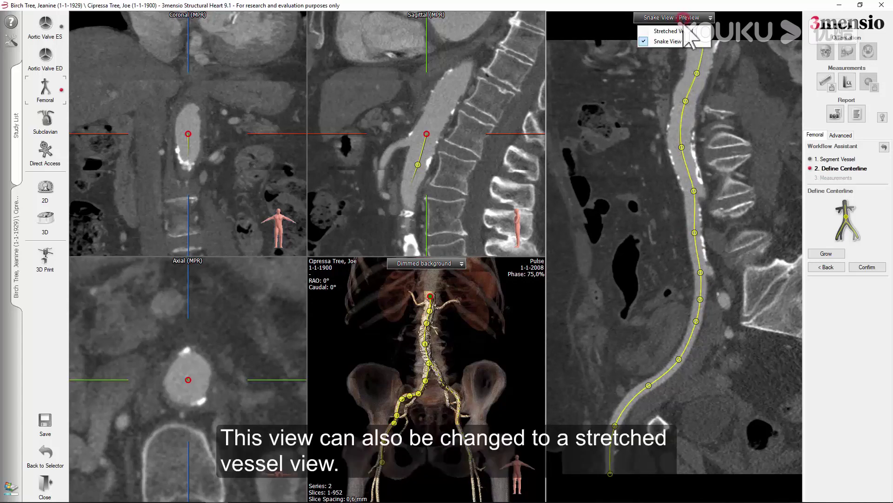
left_click(682, 31)
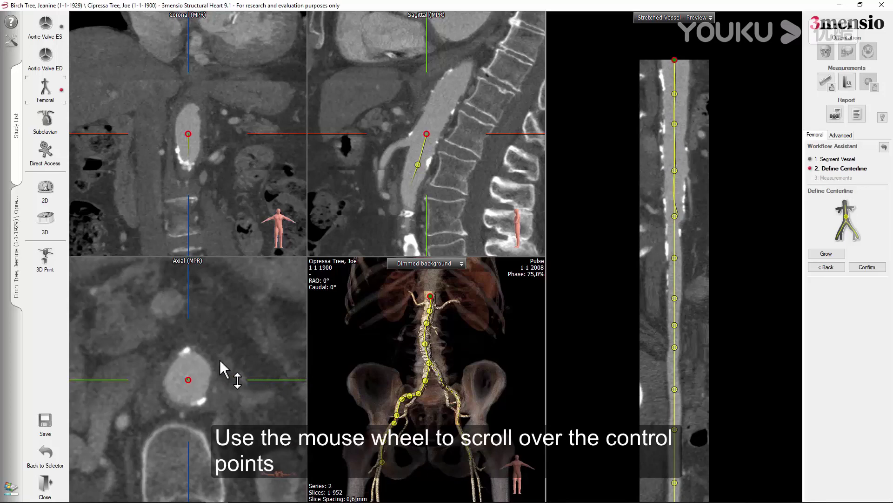
scroll(220, 360, "down", 1)
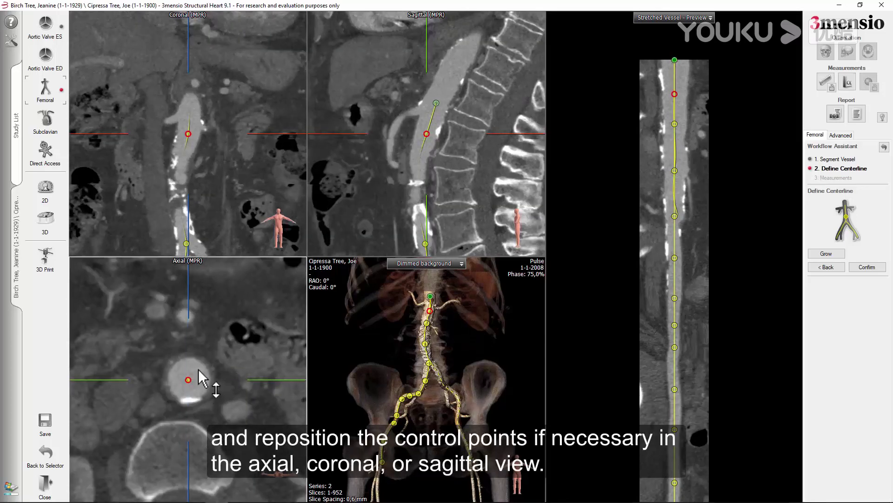
scroll(199, 370, "down", 1)
scroll(199, 370, "down", 1)
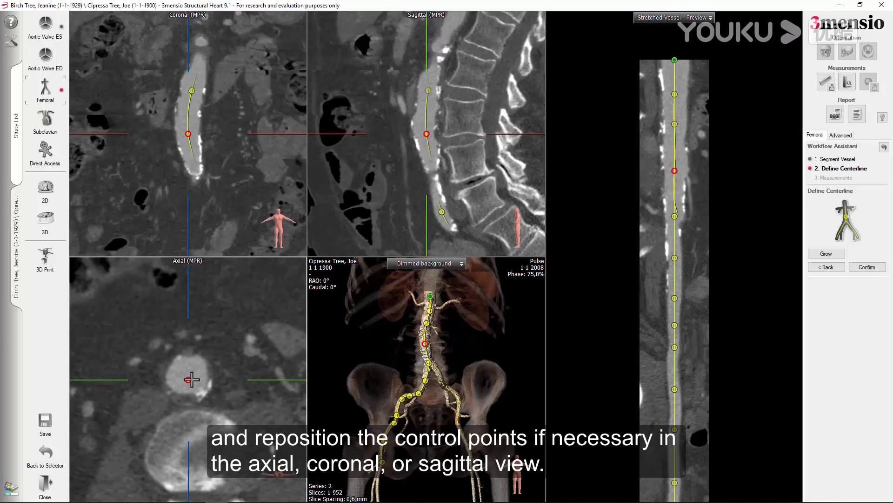
left_click_drag(191, 380, 188, 379)
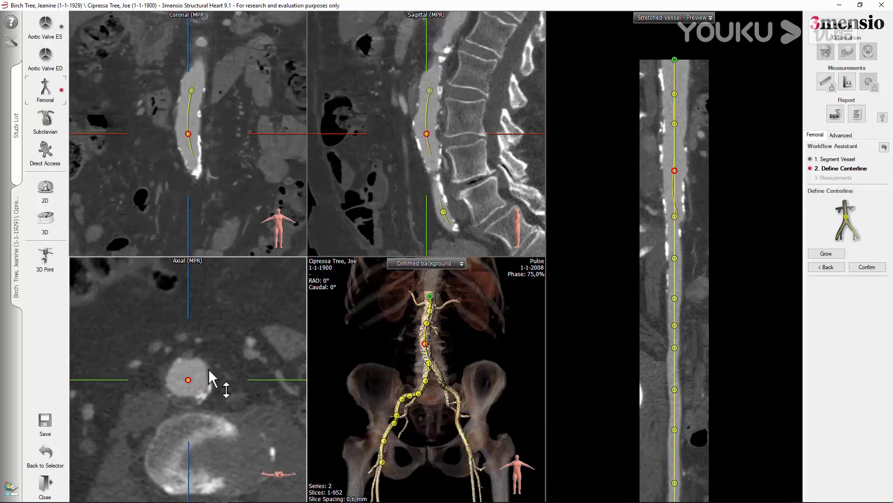
Step through the remaining right iliac control points down into the femoral artery
scroll(209, 371, "down", 1)
scroll(212, 379, "down", 1)
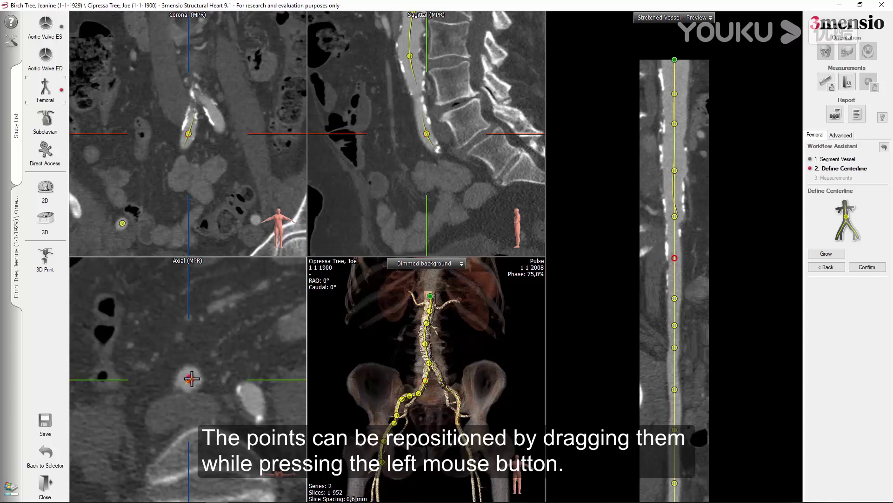
scroll(199, 373, "down", 1)
scroll(199, 373, "down", 1)
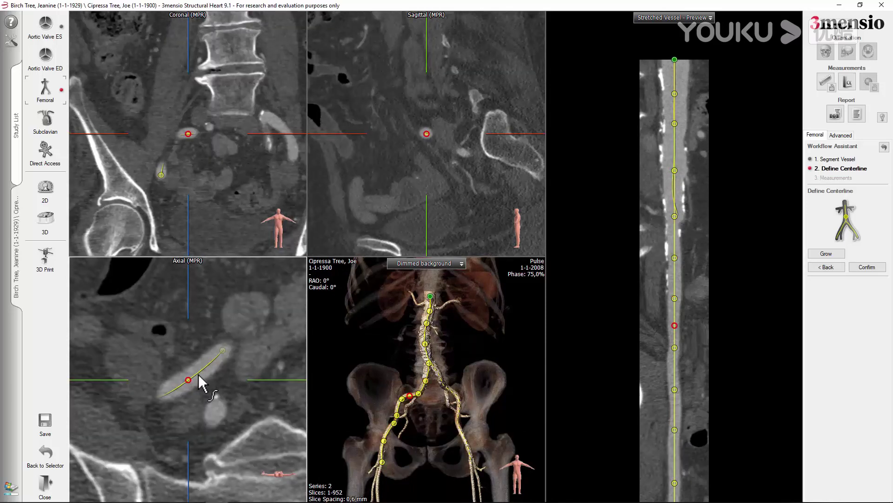
scroll(199, 374, "down", 1)
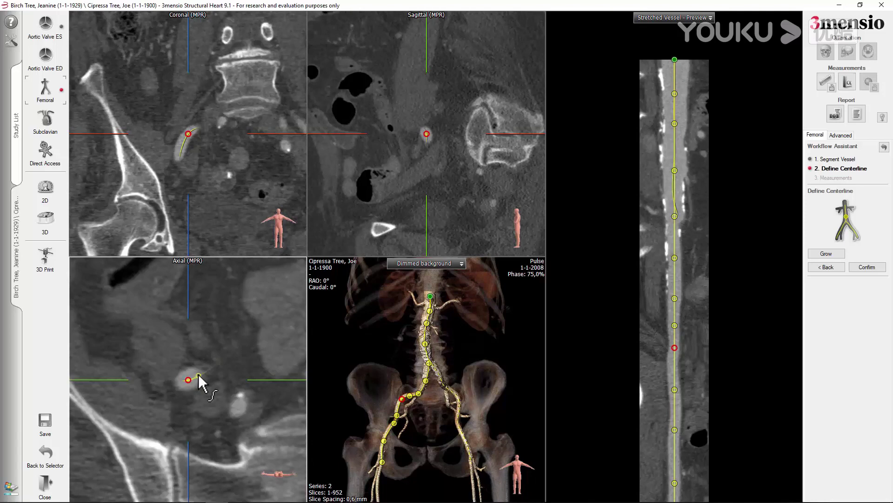
scroll(199, 374, "down", 1)
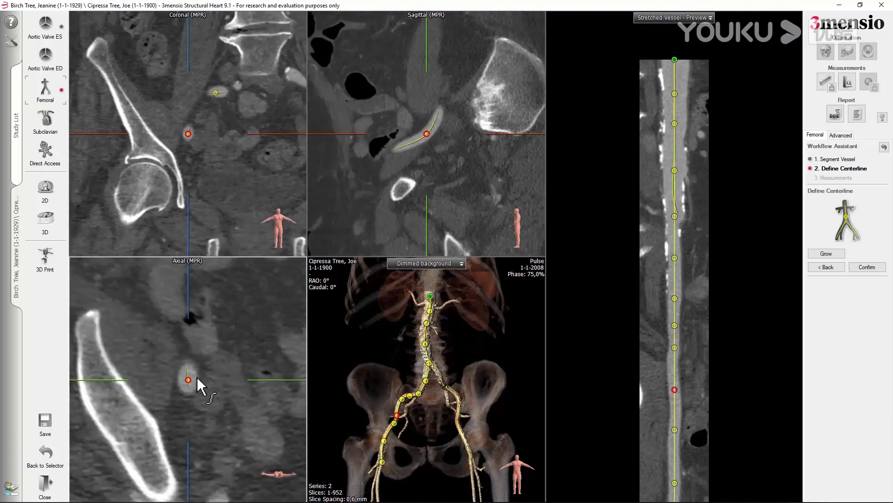
scroll(198, 378, "down", 1)
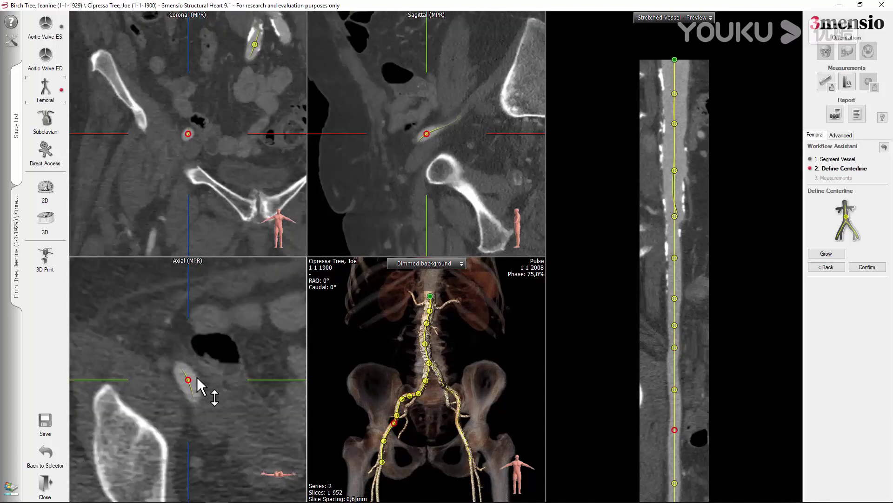
scroll(201, 386, "down", 1)
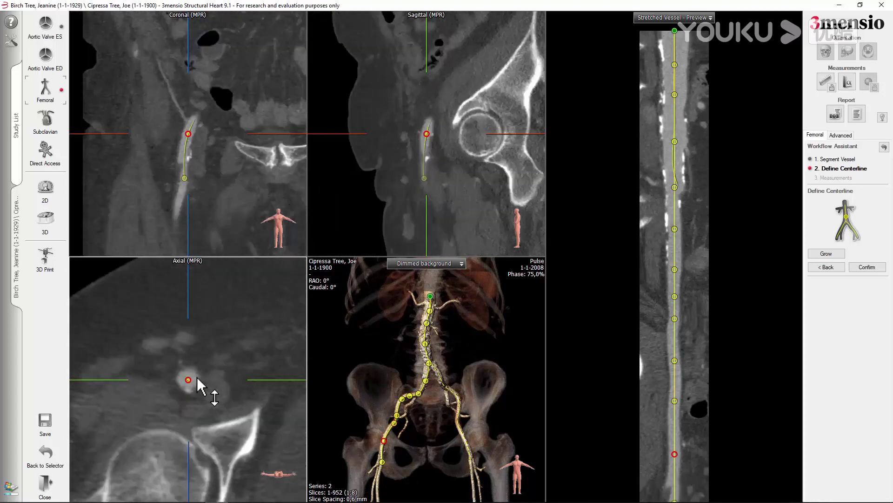
scroll(197, 378, "down", 1)
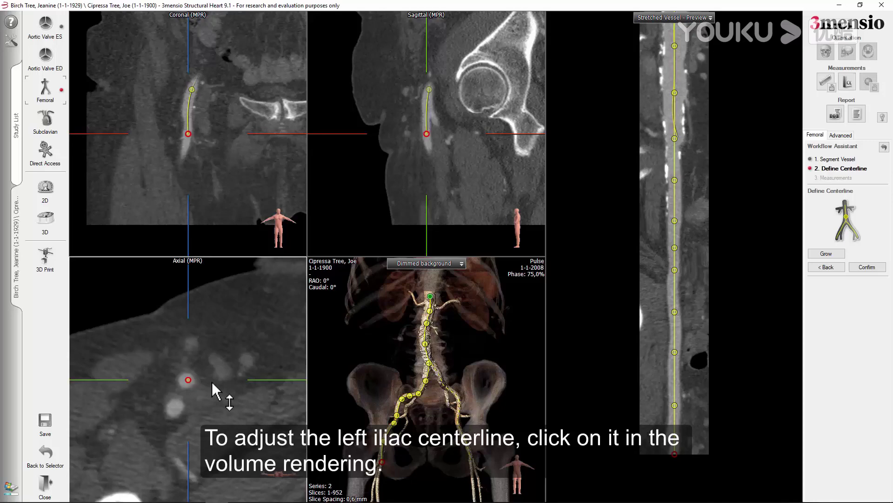
Select the left iliac centerline and step through its control points down to the femoral end
left_click(454, 393)
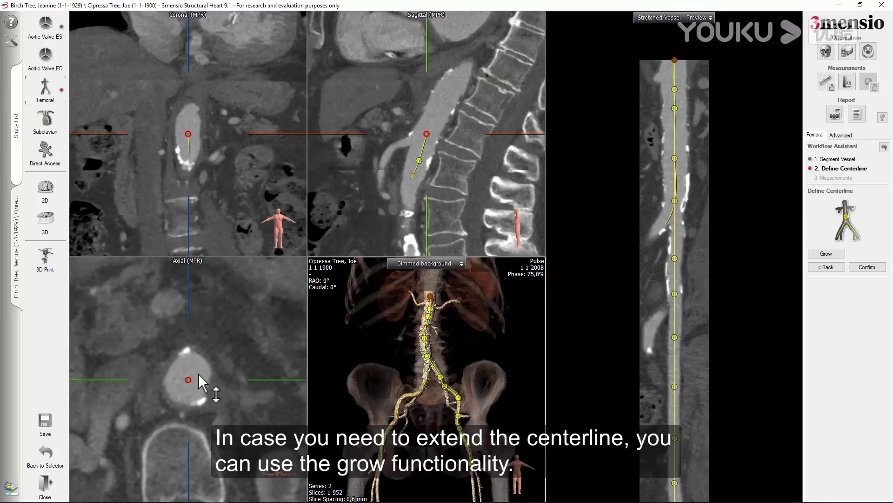
scroll(199, 380, "down", 1)
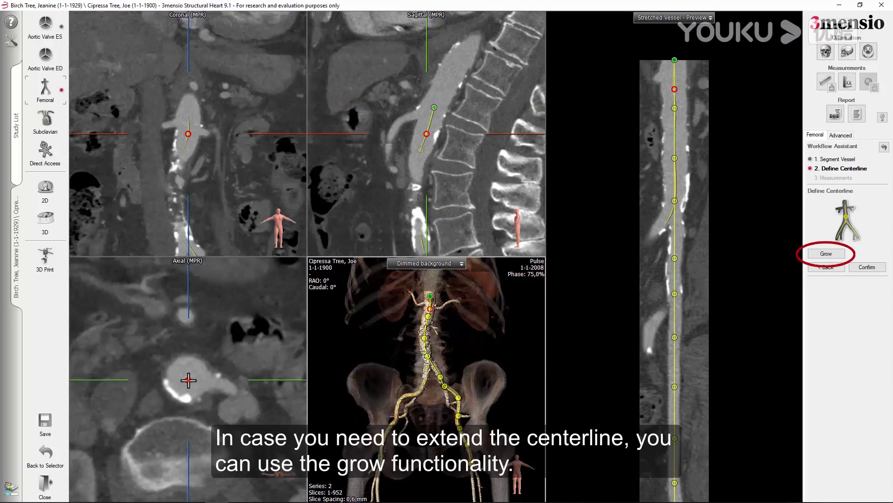
scroll(189, 380, "down", 1)
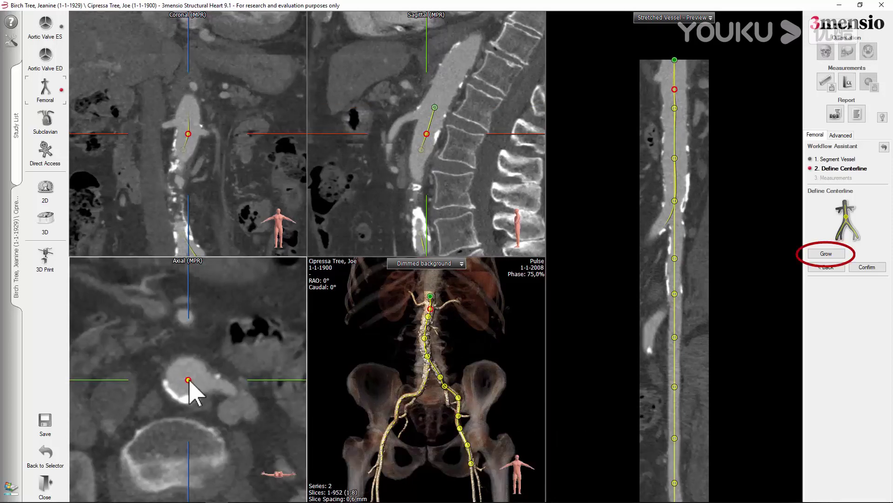
scroll(188, 380, "down", 1)
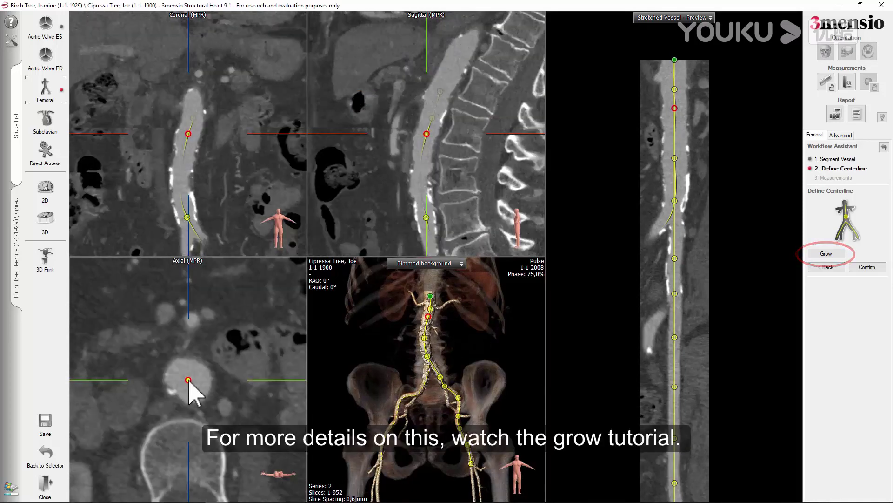
scroll(189, 380, "down", 1)
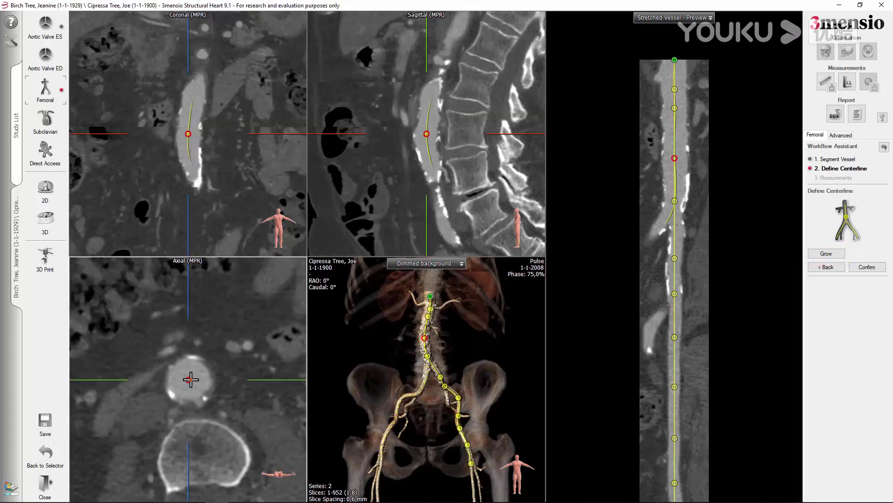
scroll(191, 379, "down", 1)
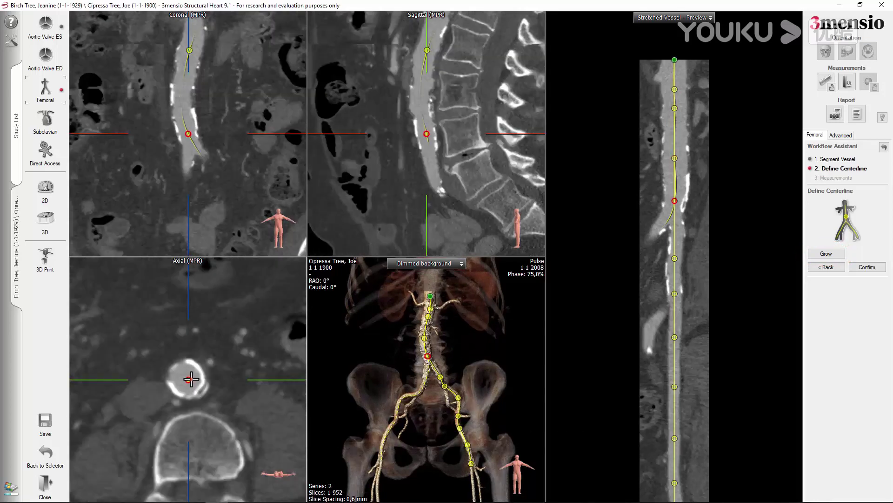
scroll(189, 379, "down", 1)
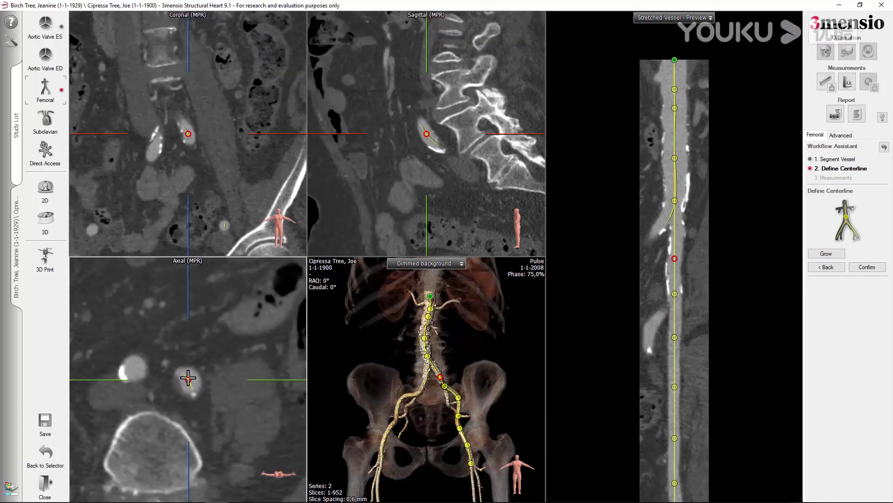
scroll(188, 378, "down", 1)
scroll(188, 378, "down", 1)
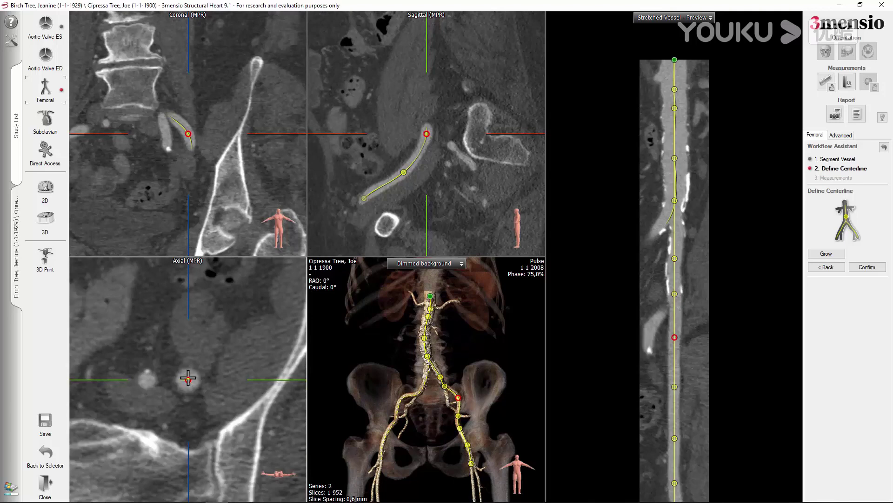
scroll(188, 377, "down", 1)
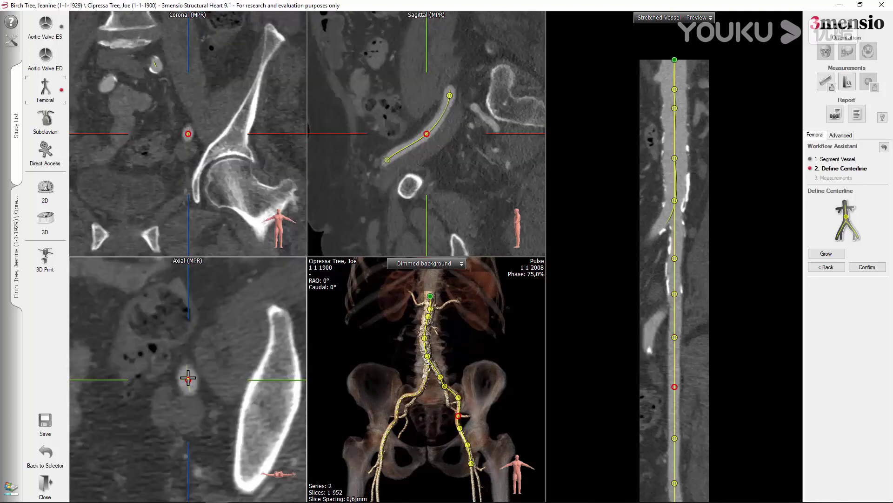
scroll(188, 378, "down", 1)
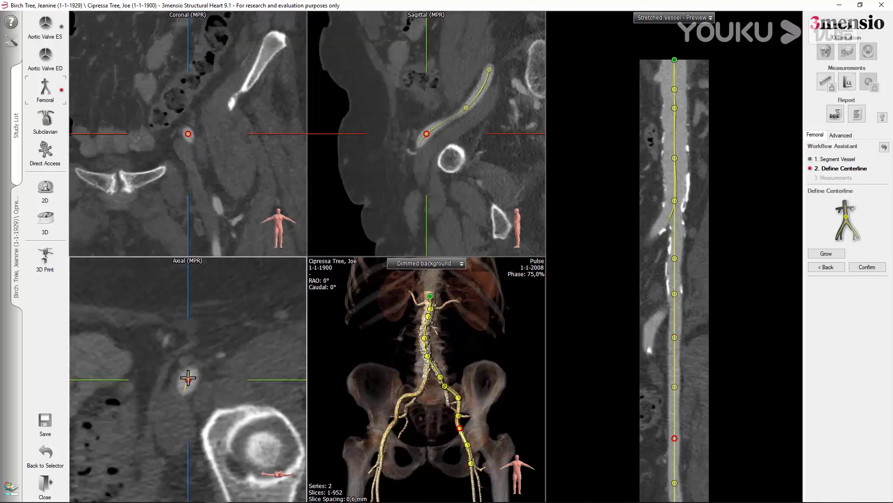
scroll(188, 378, "down", 1)
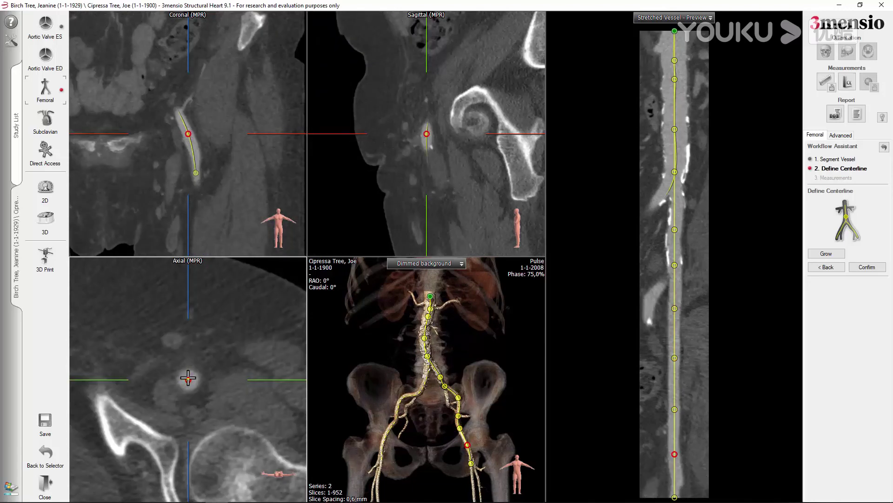
scroll(188, 377, "down", 5)
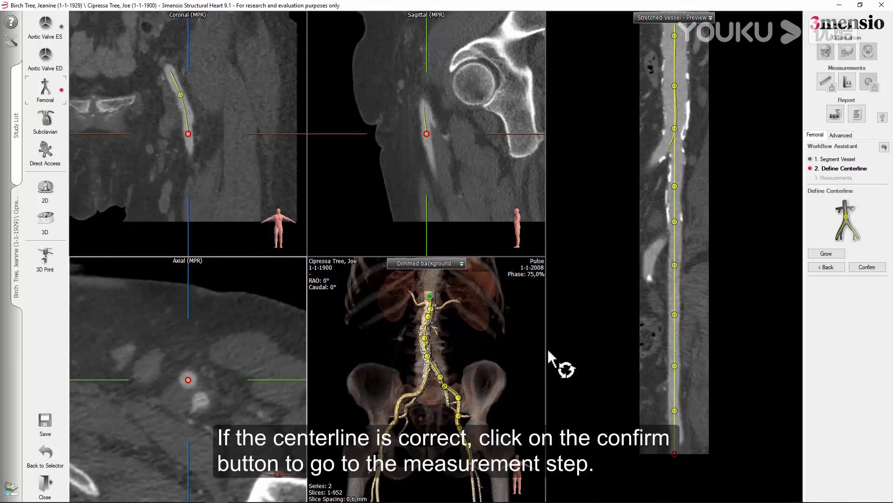
Confirm both centerlines, set the catheter line to 6,0 mm (18 Fr), and move lower in the right iliac
left_click(864, 268)
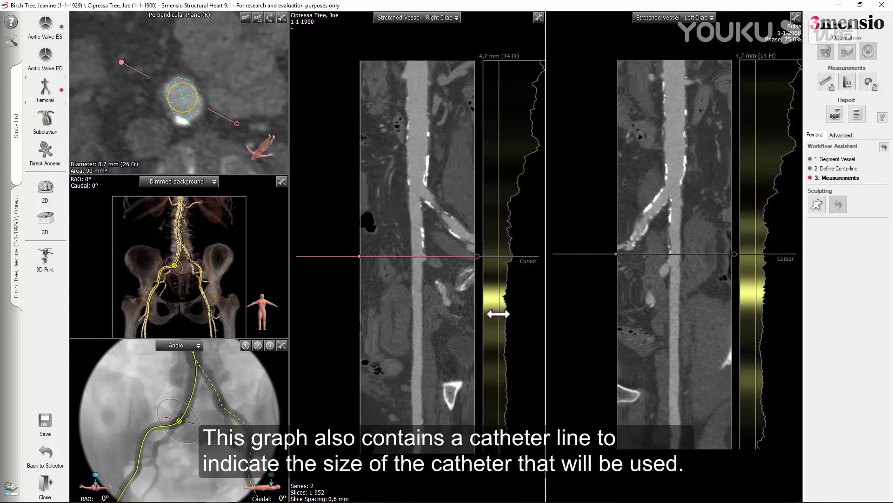
left_click_drag(497, 314, 504, 314)
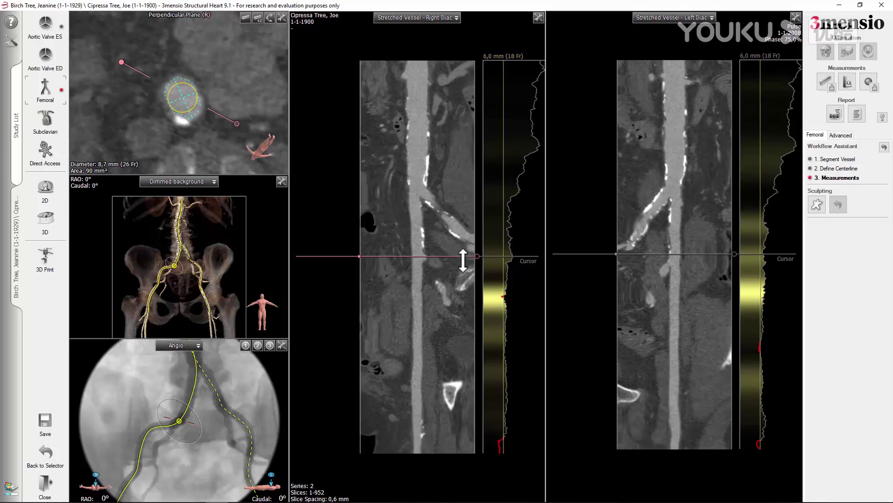
left_click_drag(462, 255, 463, 296)
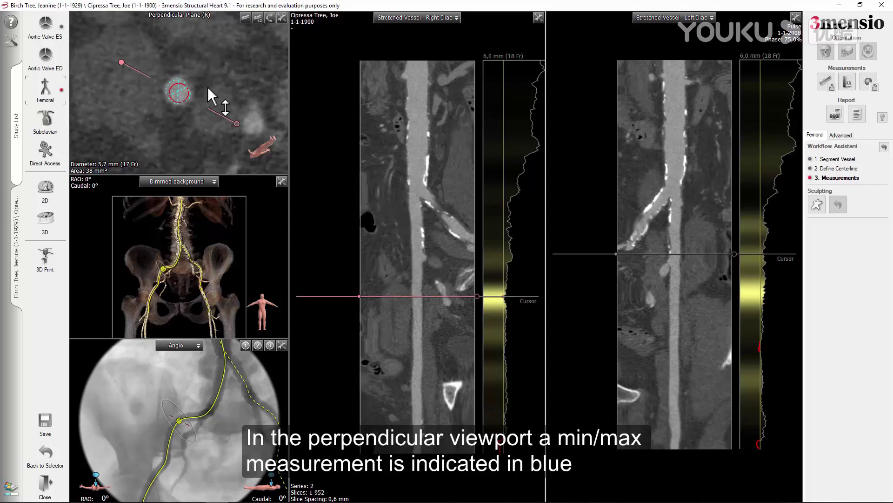
Add a min/max diameter measurement on the right iliac cross-section and refit it to the lumen edge
mouse_move(177, 93)
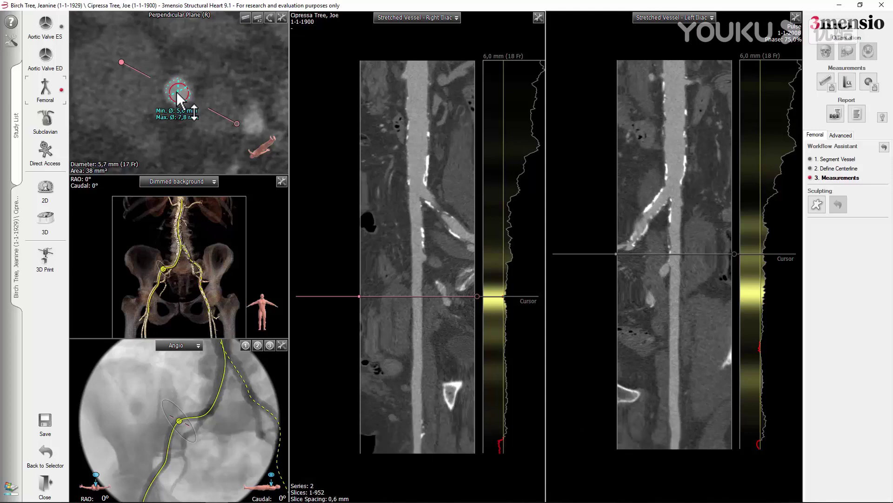
right_click(177, 95)
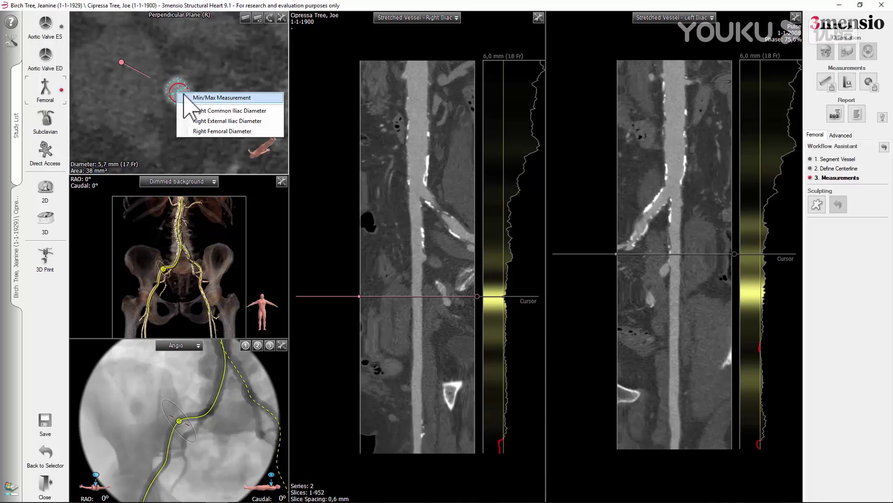
left_click(188, 95)
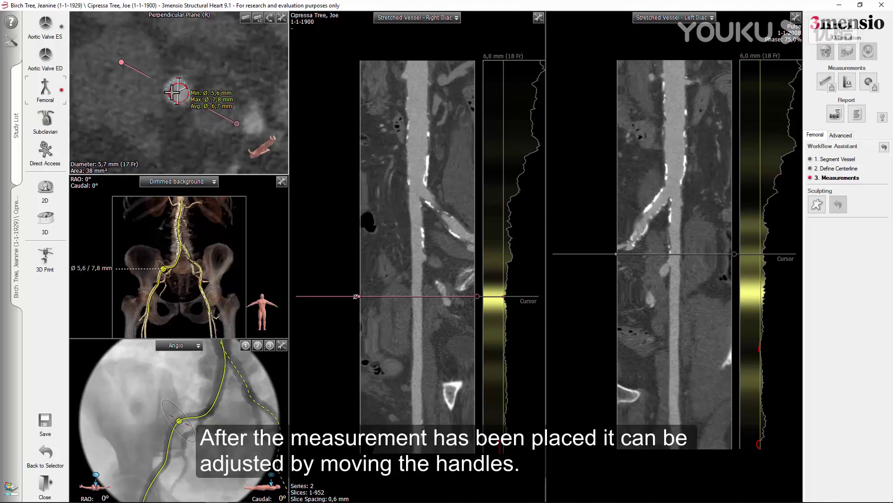
left_click_drag(170, 94, 189, 91)
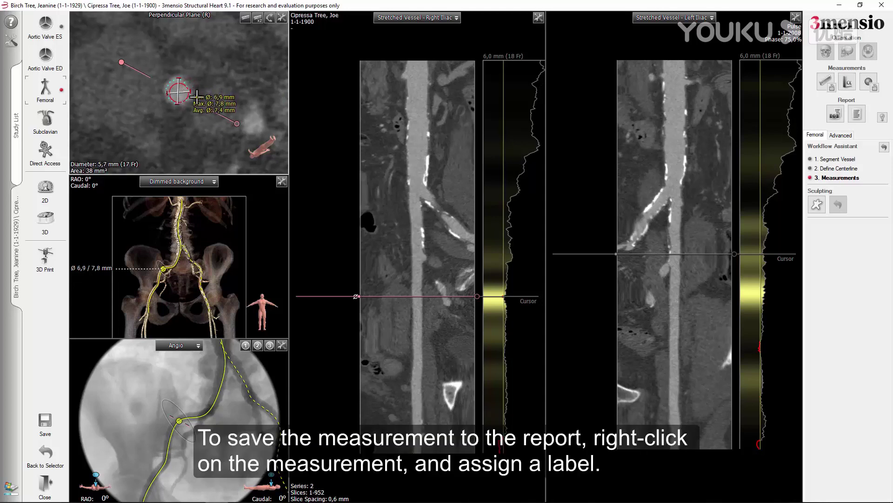
Label it Right External Iliac Diameter and move the cross-section up the vessel
right_click(199, 101)
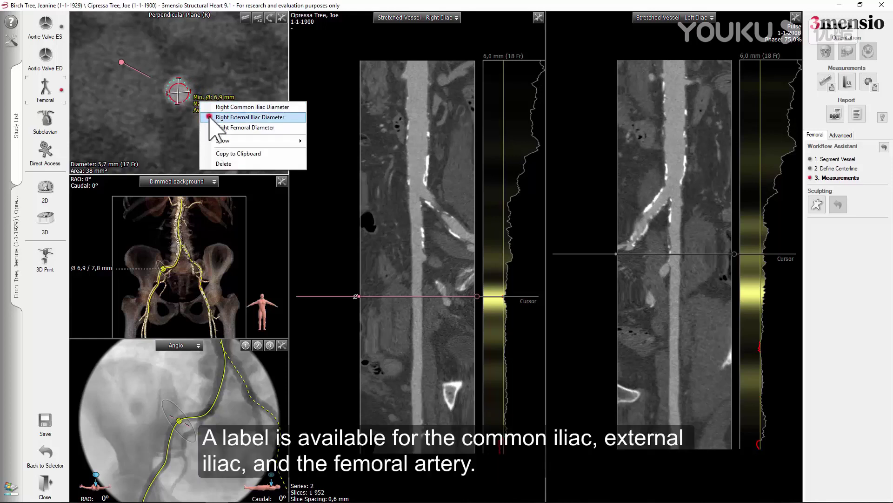
left_click(210, 117)
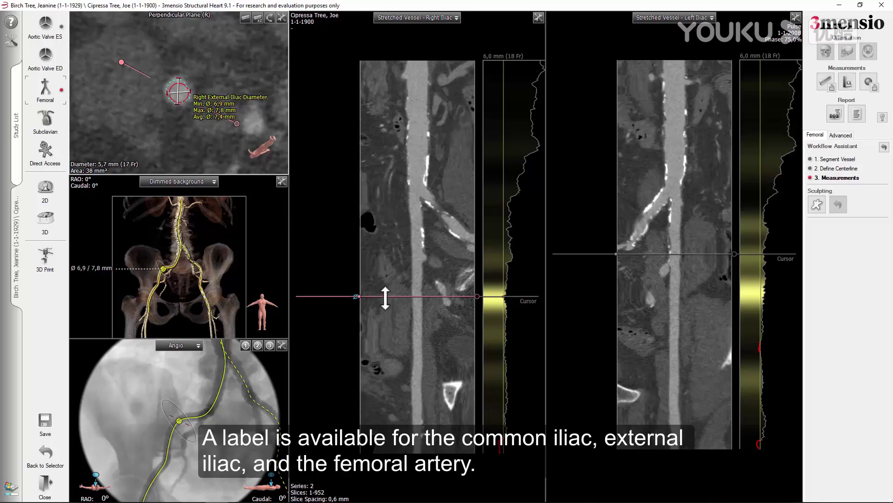
left_click_drag(385, 297, 390, 228)
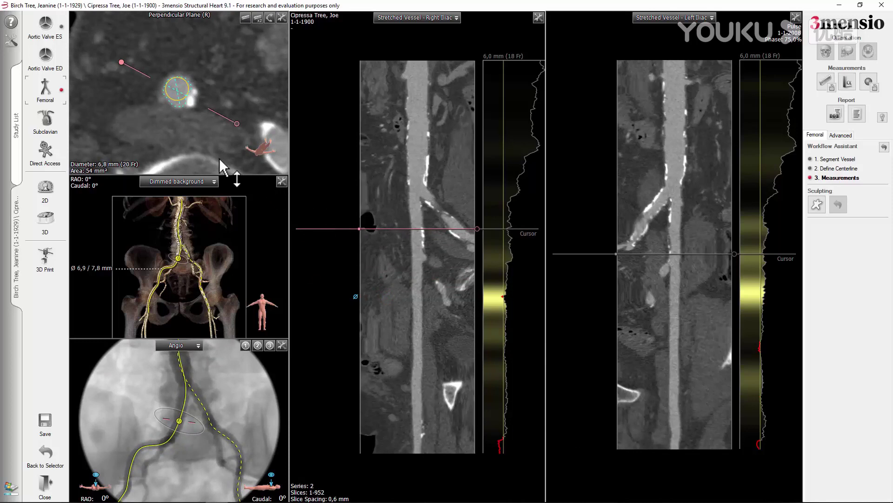
Label the Right Common Iliac Diameter (6,8/9,1 mm), then the Right Femoral Diameter (4,6/5,8 mm) lower down
right_click(182, 95)
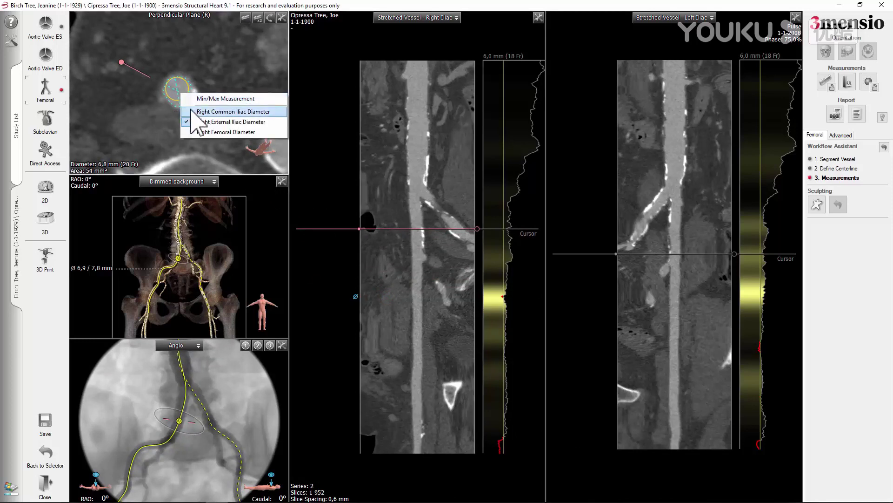
left_click(191, 112)
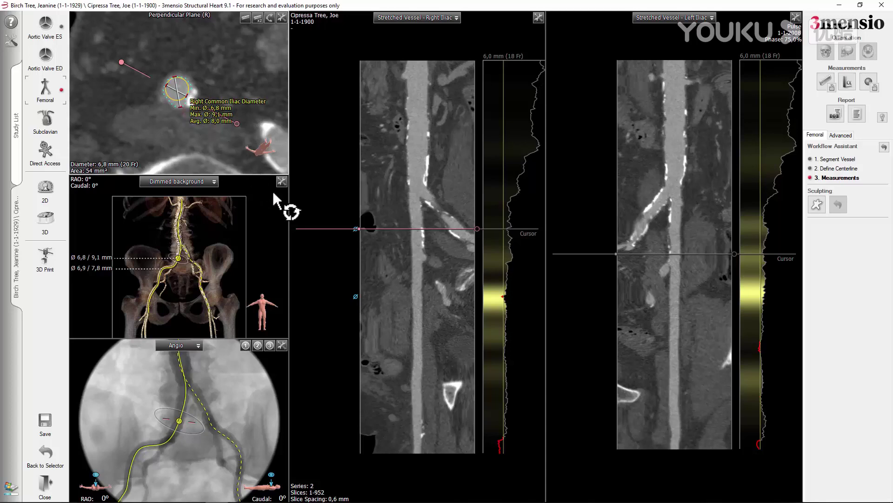
left_click_drag(377, 231, 387, 442)
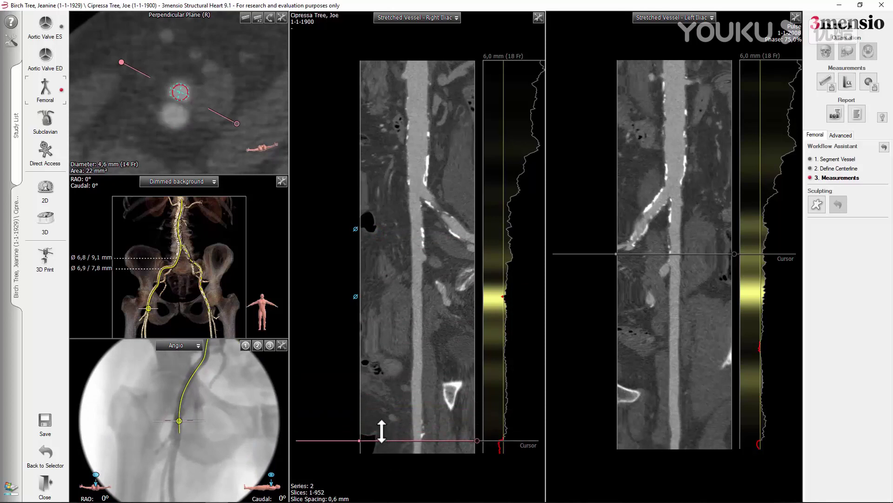
right_click(183, 95)
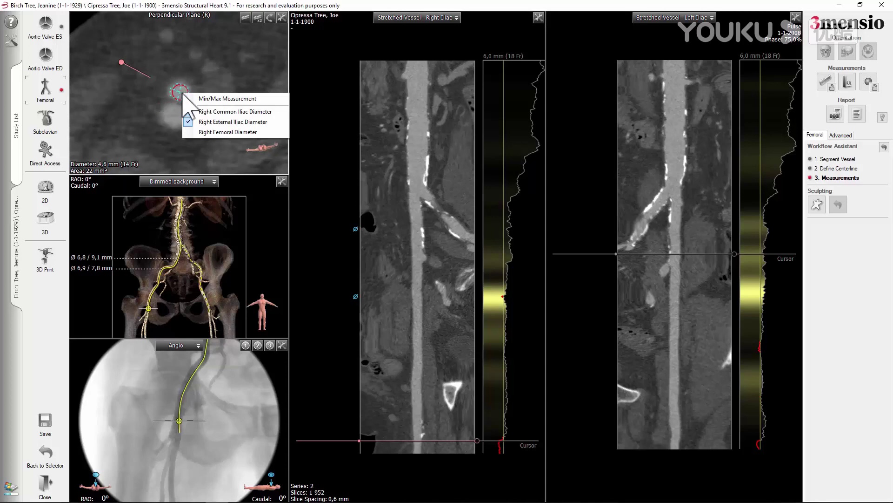
left_click(195, 132)
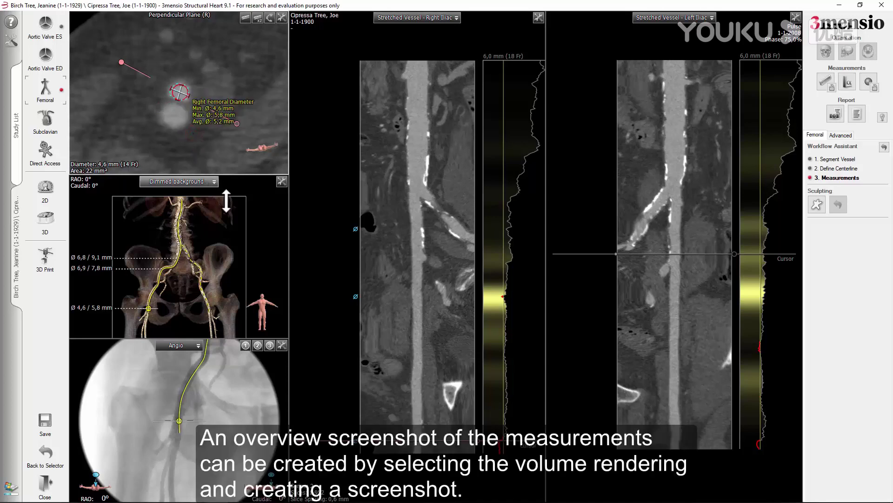
left_click(262, 214)
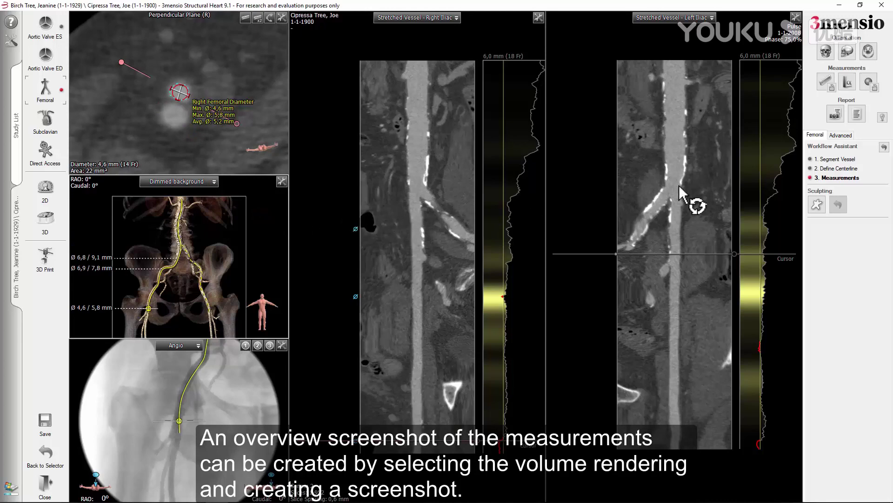
Add an overview screenshot of the volume rendering, with embedded measurement thumbnails, to the report
left_click(835, 114)
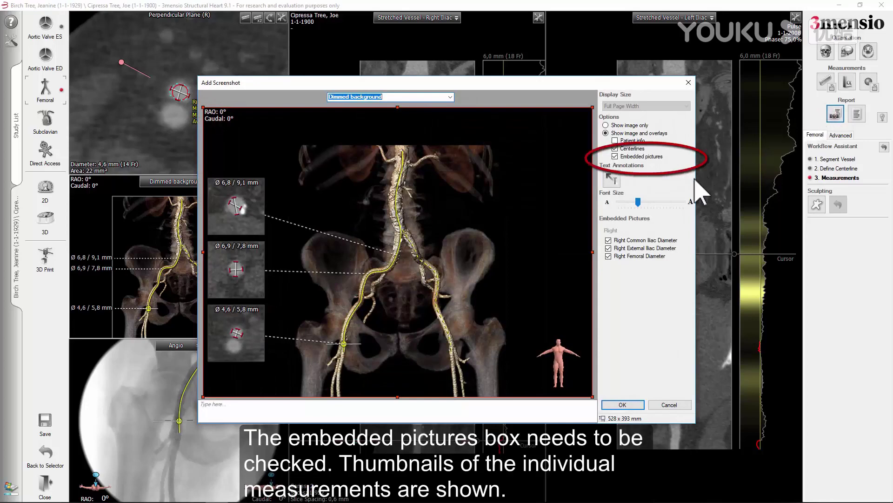
left_click(622, 404)
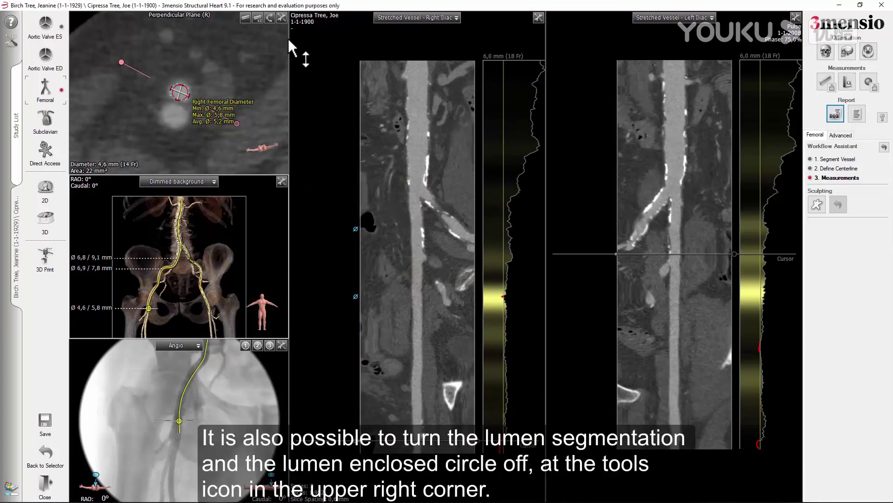
Toggle the Lumen Area and Lumen Enclosed Circle overlays off and on, then open the report's Femoral page
left_click(281, 18)
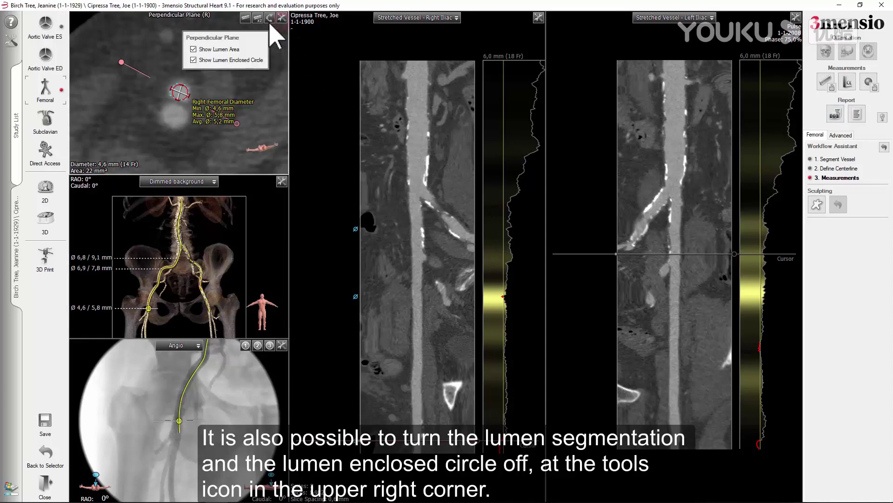
left_click(233, 49)
left_click(228, 59)
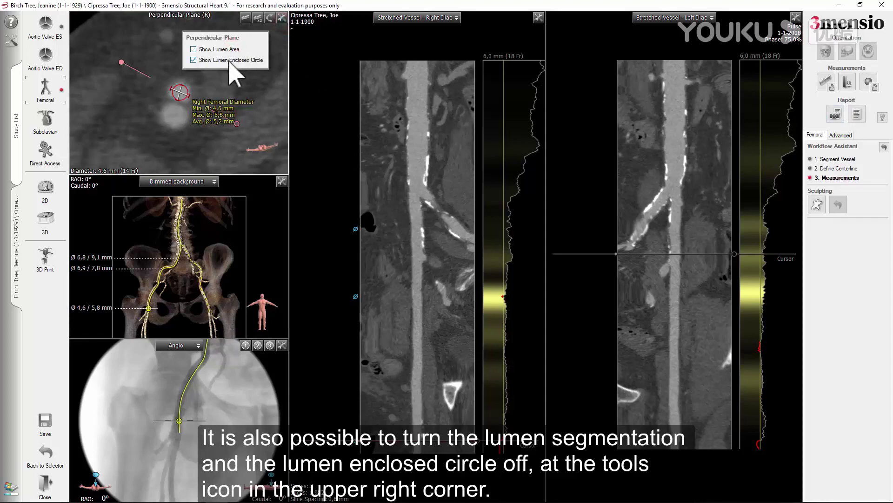
left_click(229, 61)
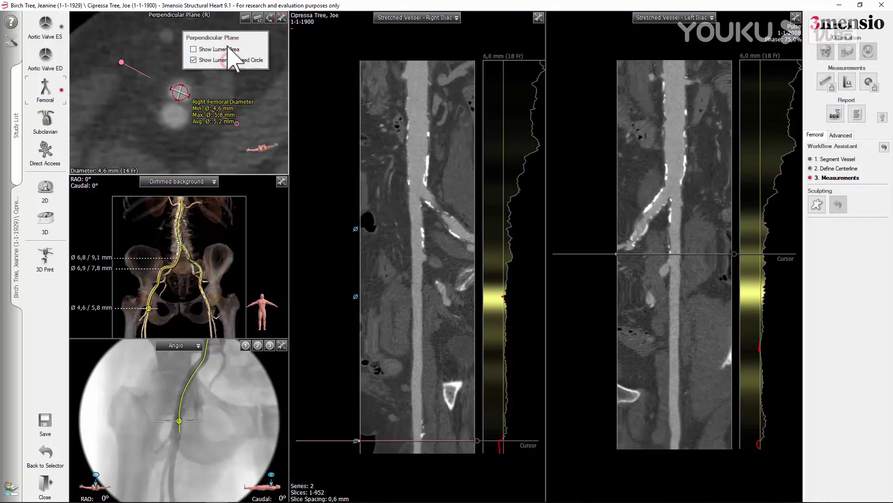
left_click(228, 49)
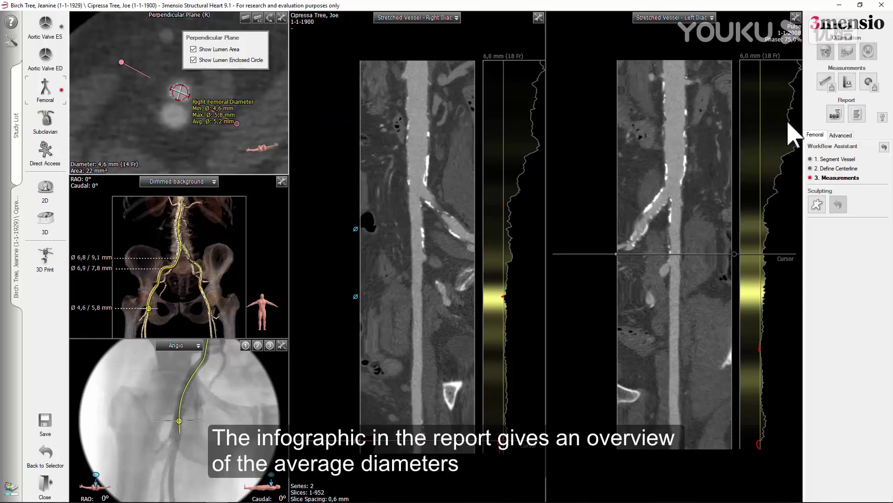
left_click(857, 114)
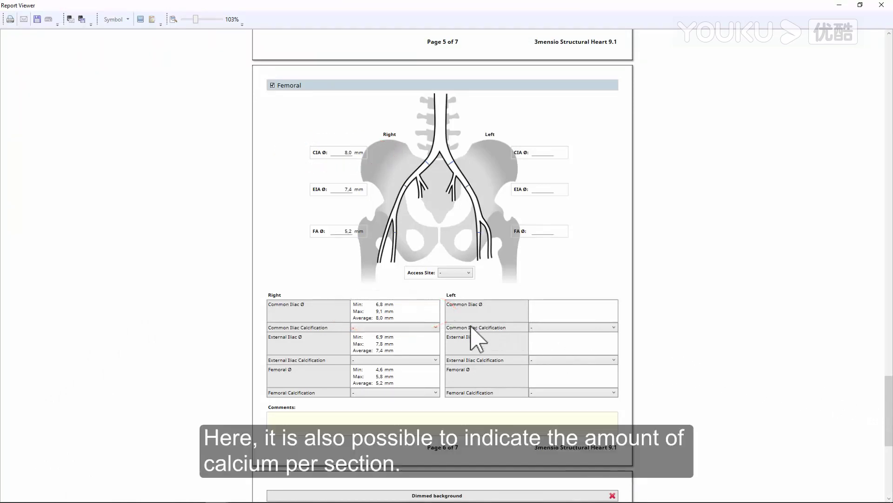
View the right Common Iliac Calcification grades without choosing one, then close the Report Viewer
left_click(435, 327)
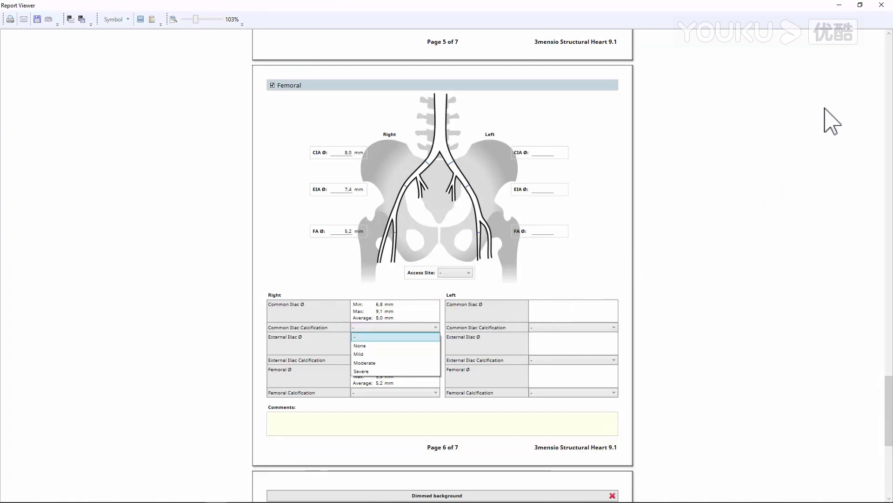
left_click(881, 6)
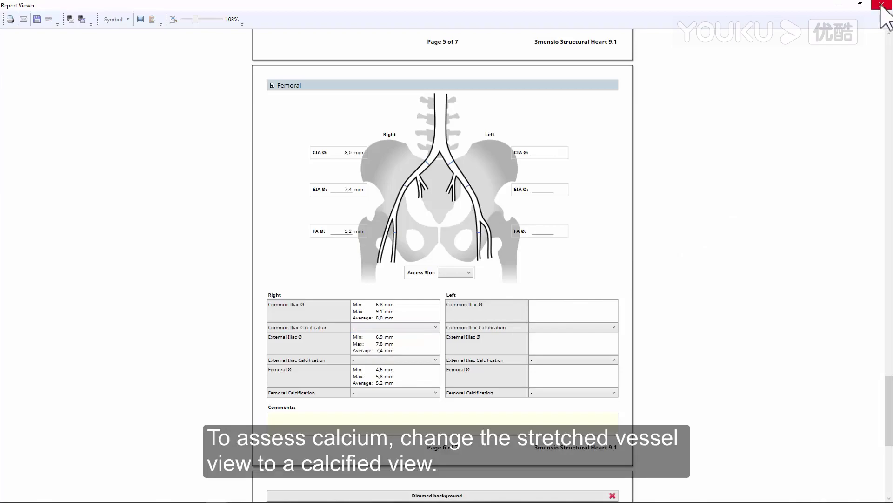
left_click(882, 6)
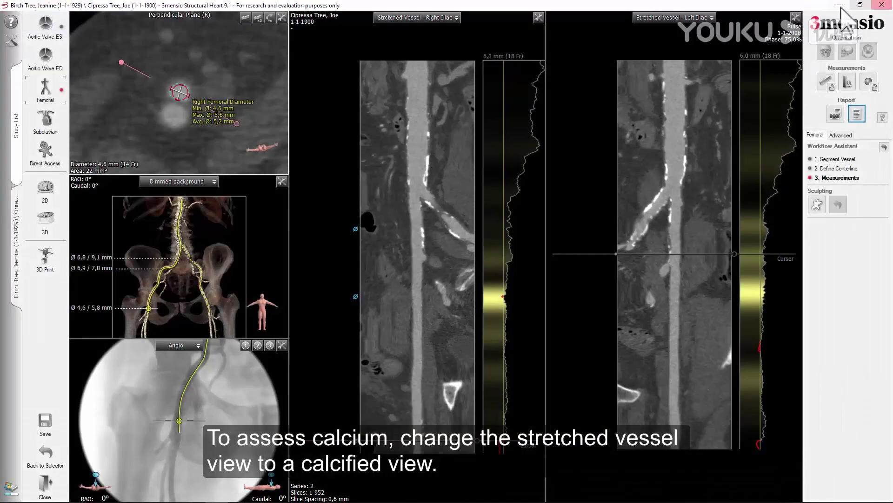
Switch the stretched iliac views to Calcifications and rotate the right iliac rendering
left_click(677, 17)
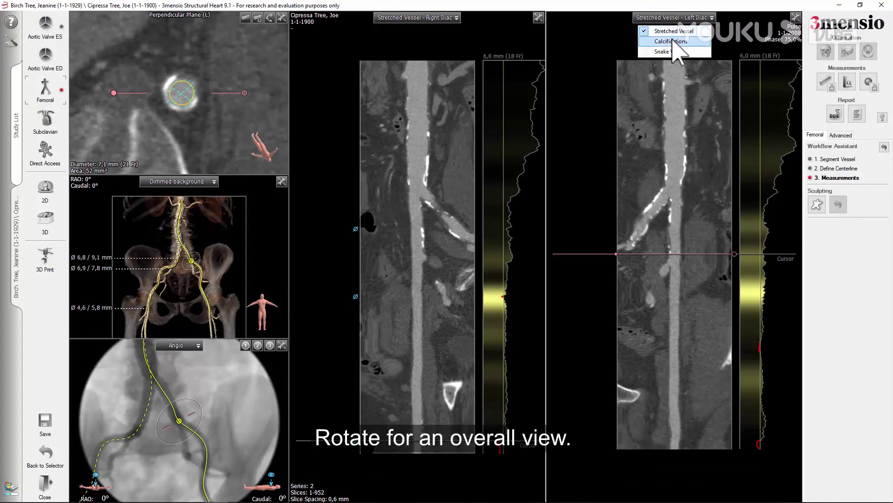
left_click(672, 41)
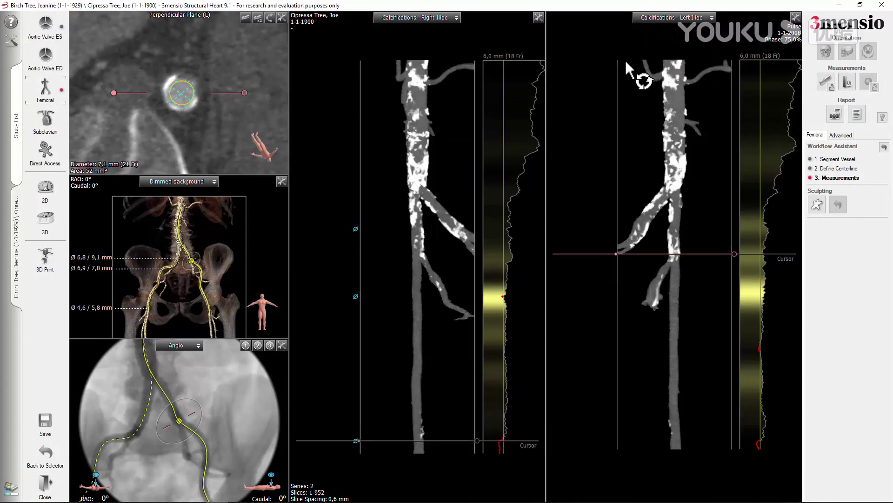
left_click_drag(454, 152, 253, 187)
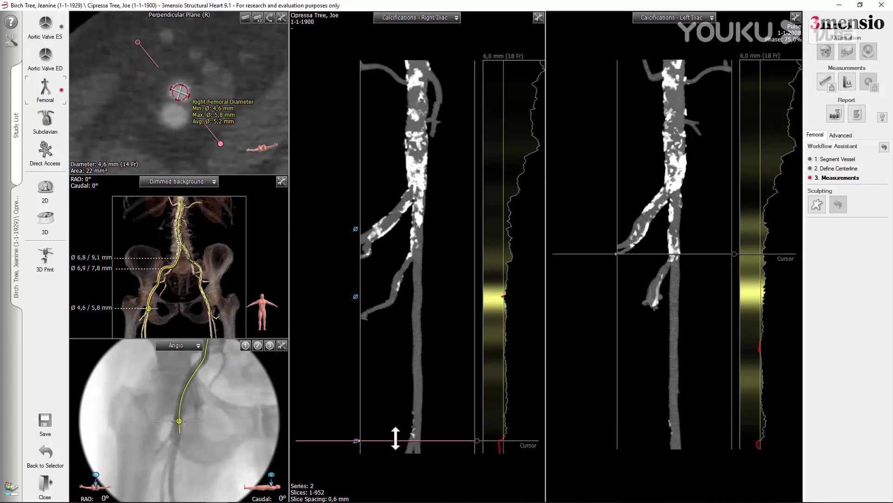
Move the right iliac cross-section up to the bright-yellow high-tortuosity zone, reading 6,5 mm (20 Fr)
left_click_drag(403, 429, 404, 380)
left_click_drag(411, 331, 427, 183)
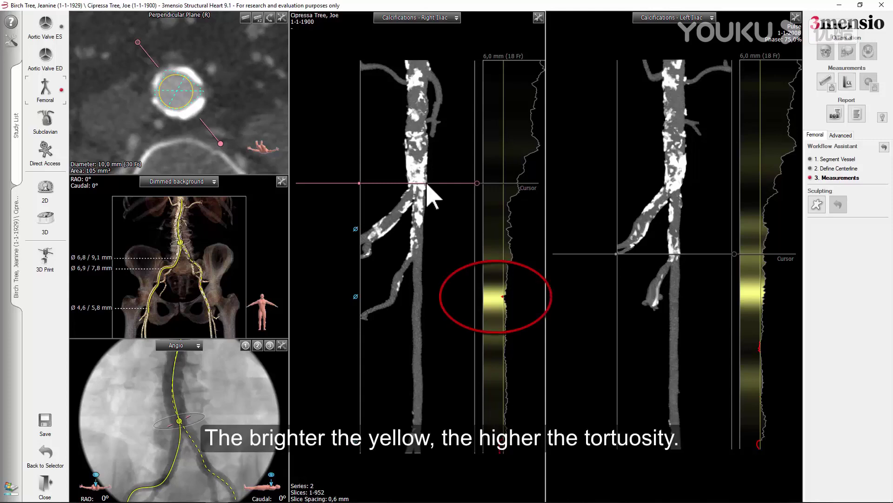
mouse_move(438, 182)
left_mouse_down()
mouse_move(435, 334)
mouse_move(436, 301)
left_mouse_up()
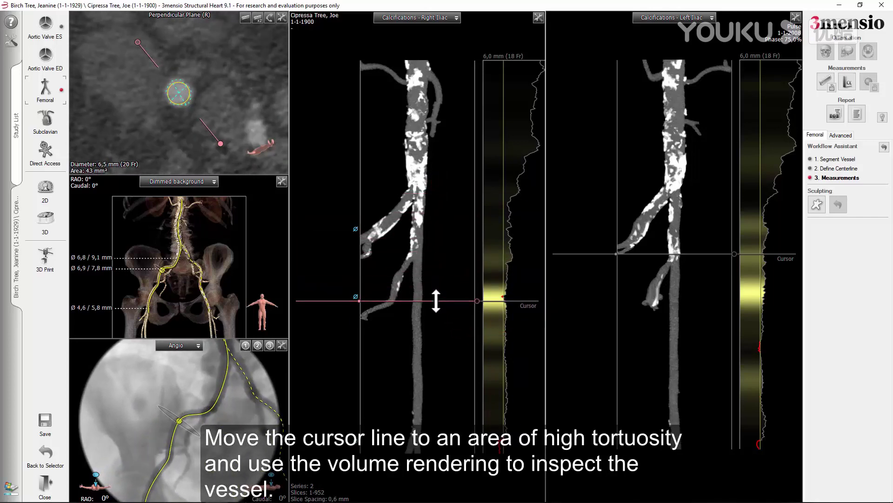